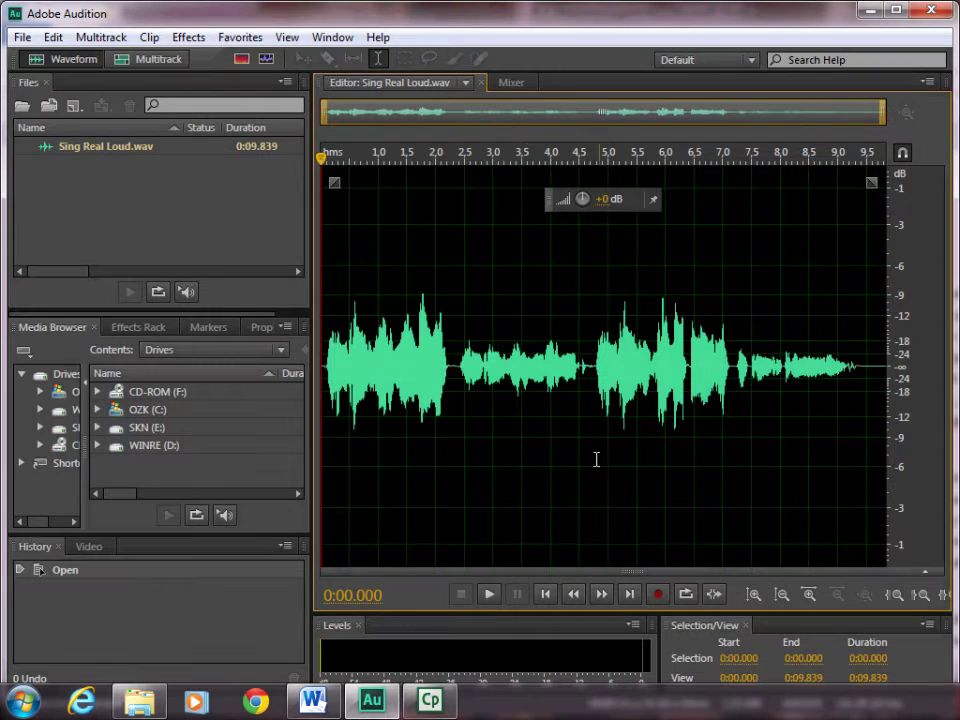
# - Play back the original Sing Real Loud.wav recording from the start and stop near the end
pyautogui.click(492, 596)
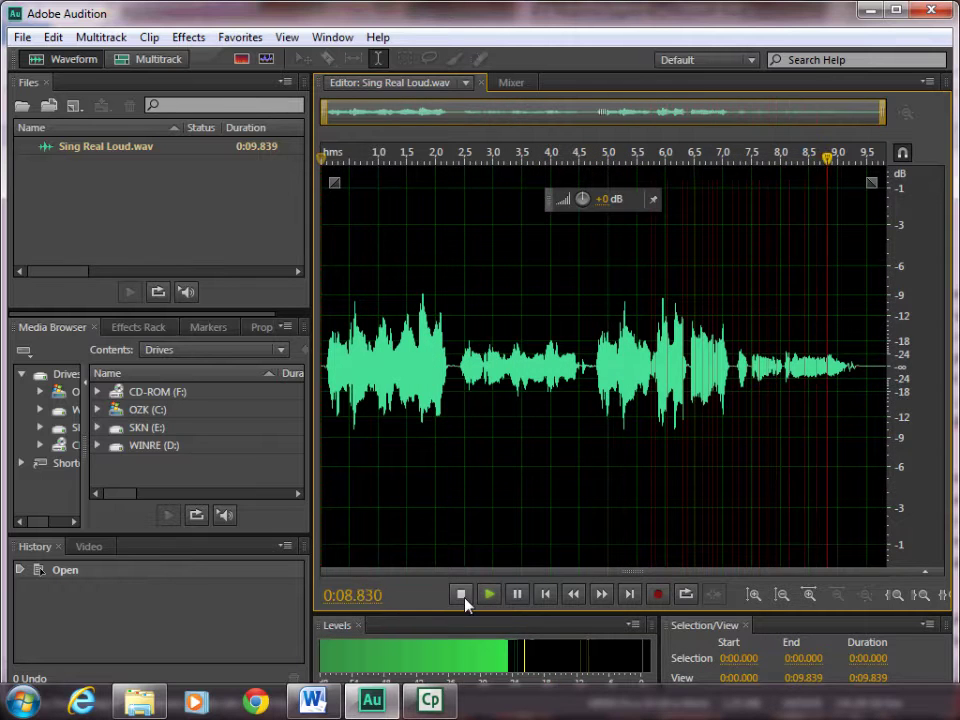
pyautogui.click(462, 596)
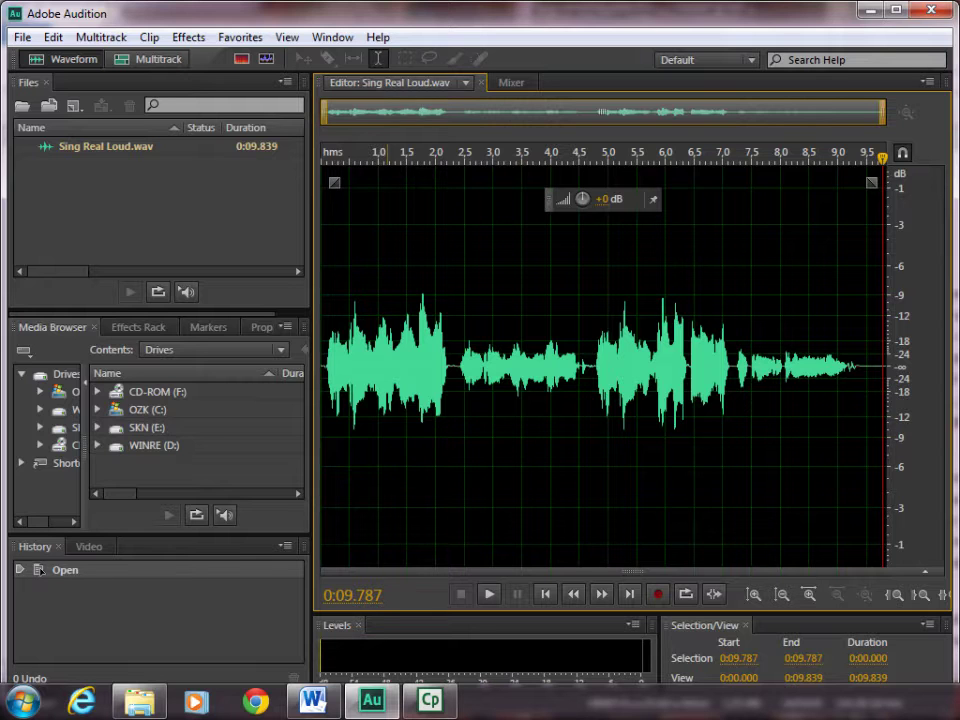
# - Add a Single-band Compressor to slot 1 of the Effects Rack and move its settings window off the waveform
pyautogui.click(140, 327)
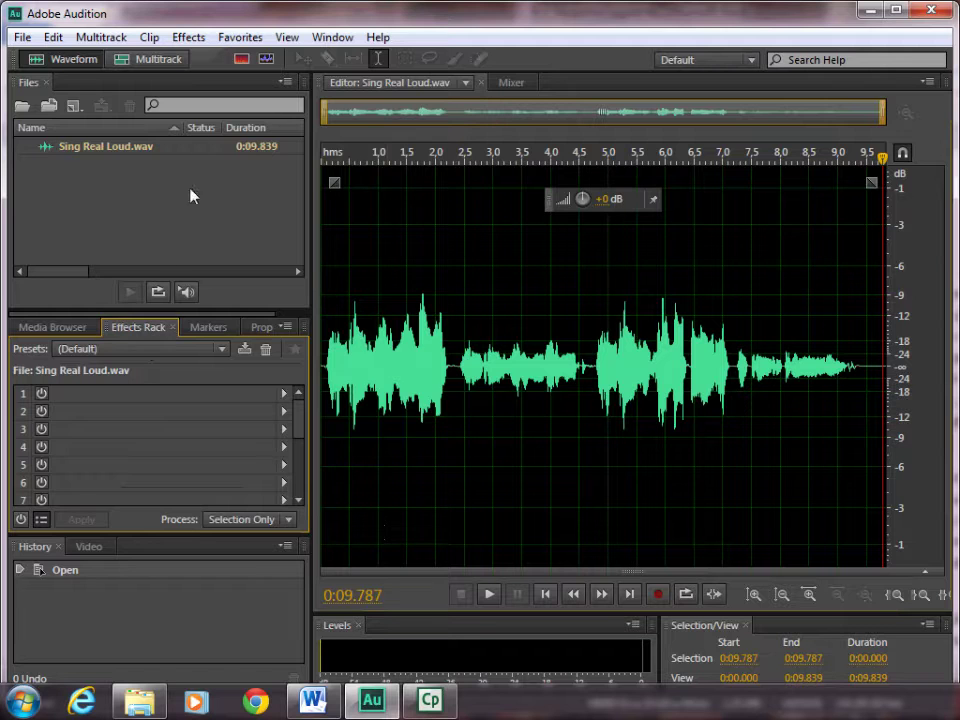
pyautogui.click(189, 37)
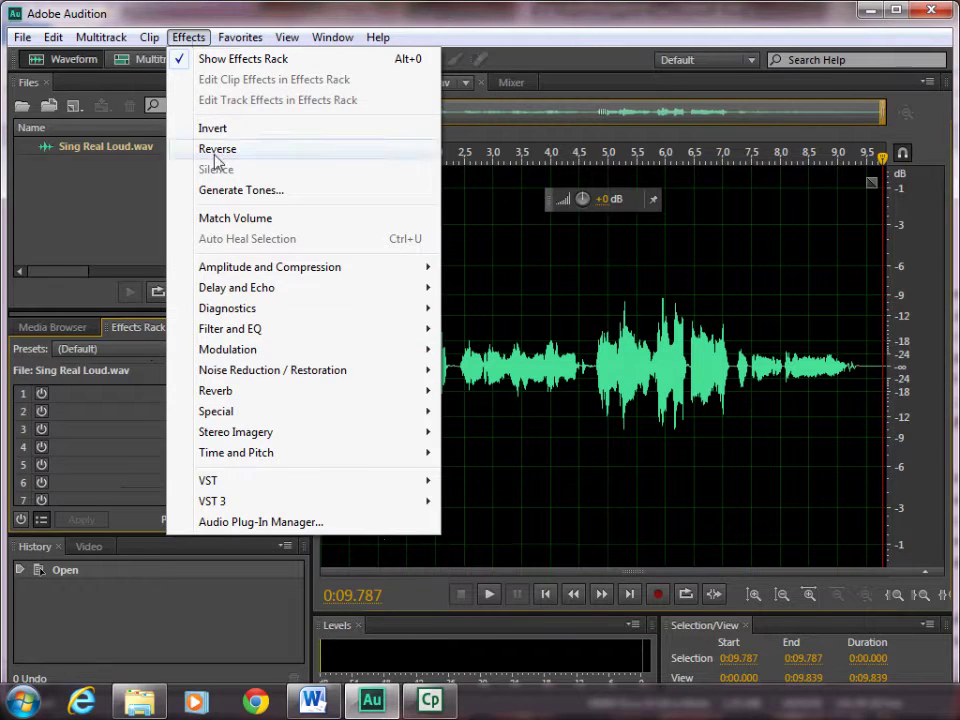
pyautogui.click(112, 239)
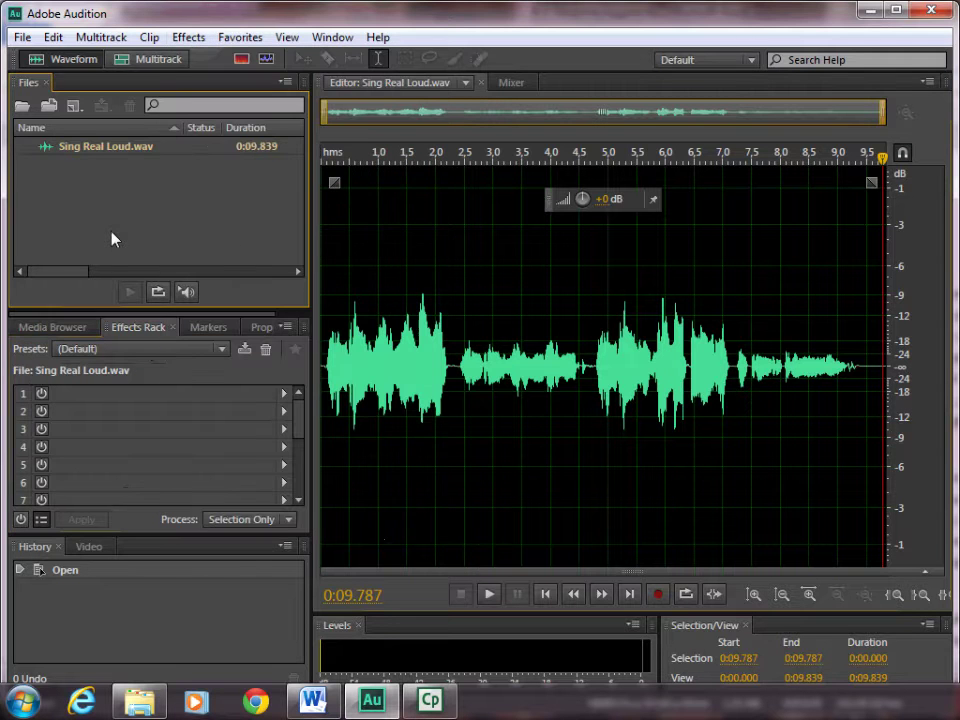
pyautogui.click(284, 396)
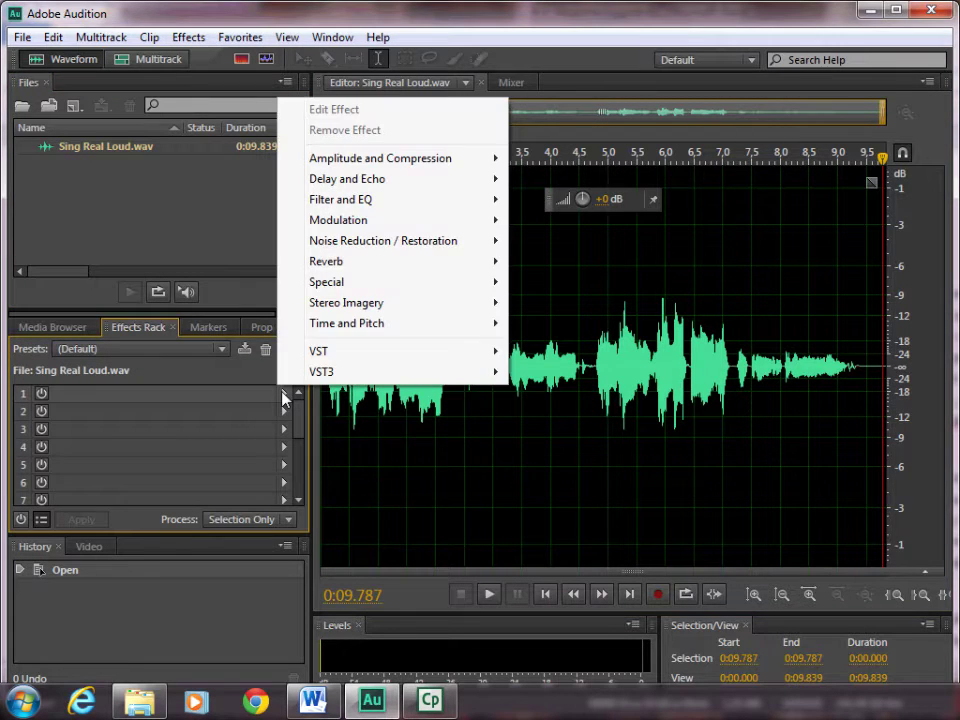
pyautogui.moveTo(380, 160)
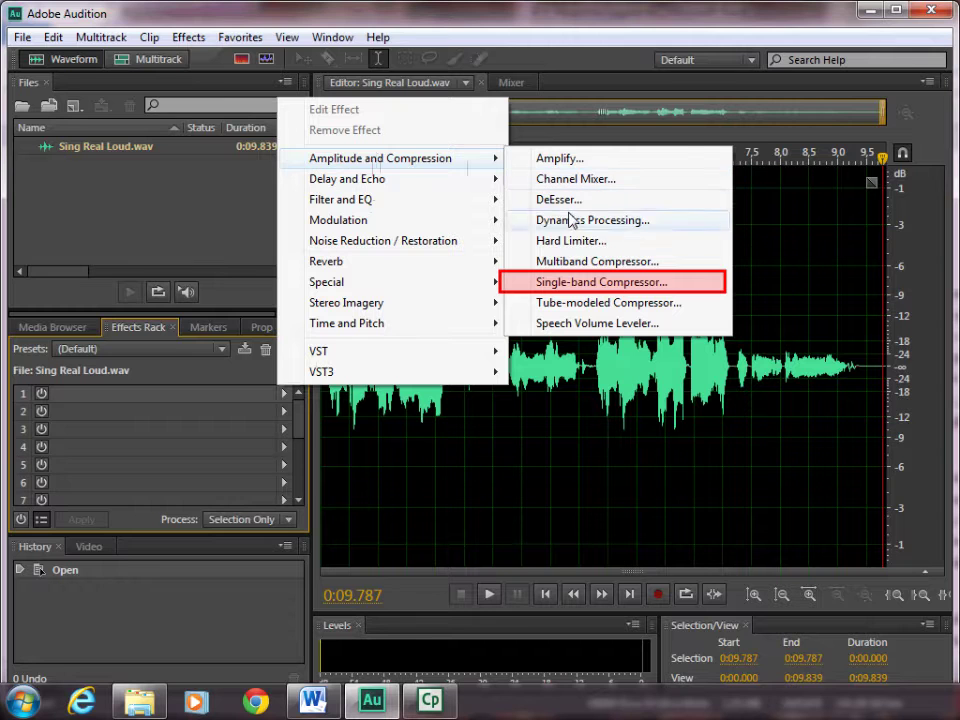
pyautogui.click(585, 282)
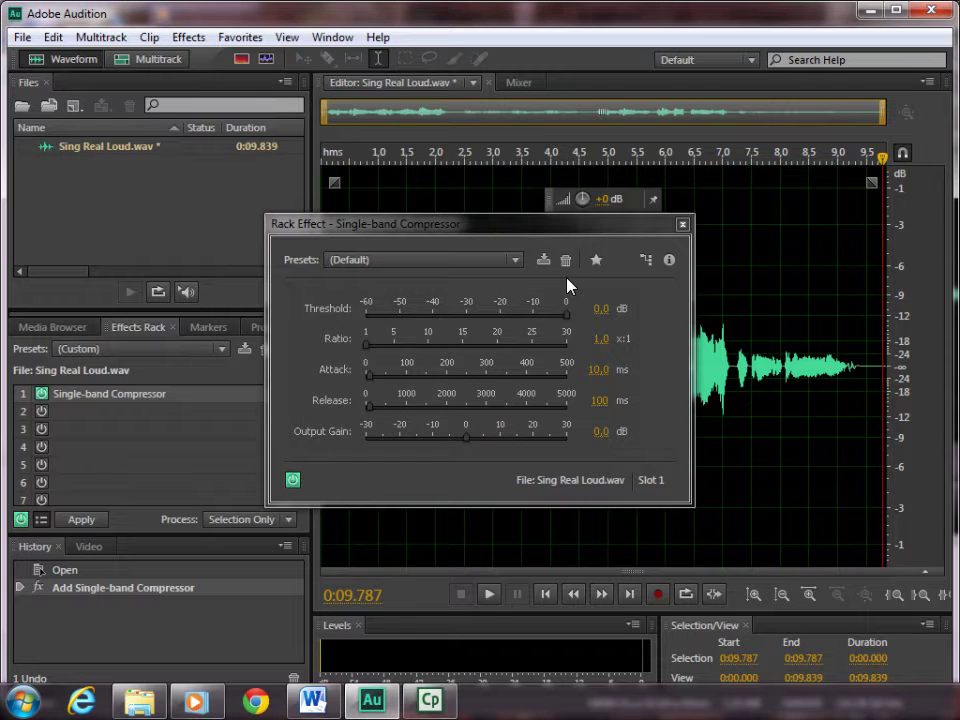
pyautogui.moveTo(536, 229); pyautogui.dragTo(300, 222)
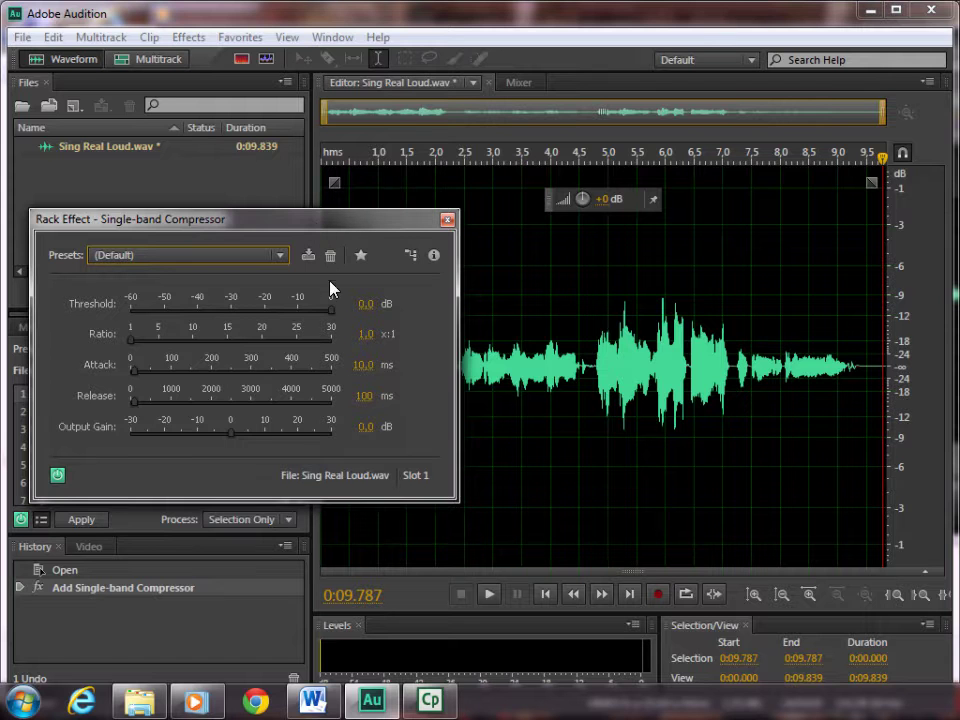
# - Set the Single-band Compressor's threshold to -23.8 dB and its ratio to 8.0:1
pyautogui.moveTo(330, 314); pyautogui.dragTo(255, 311)
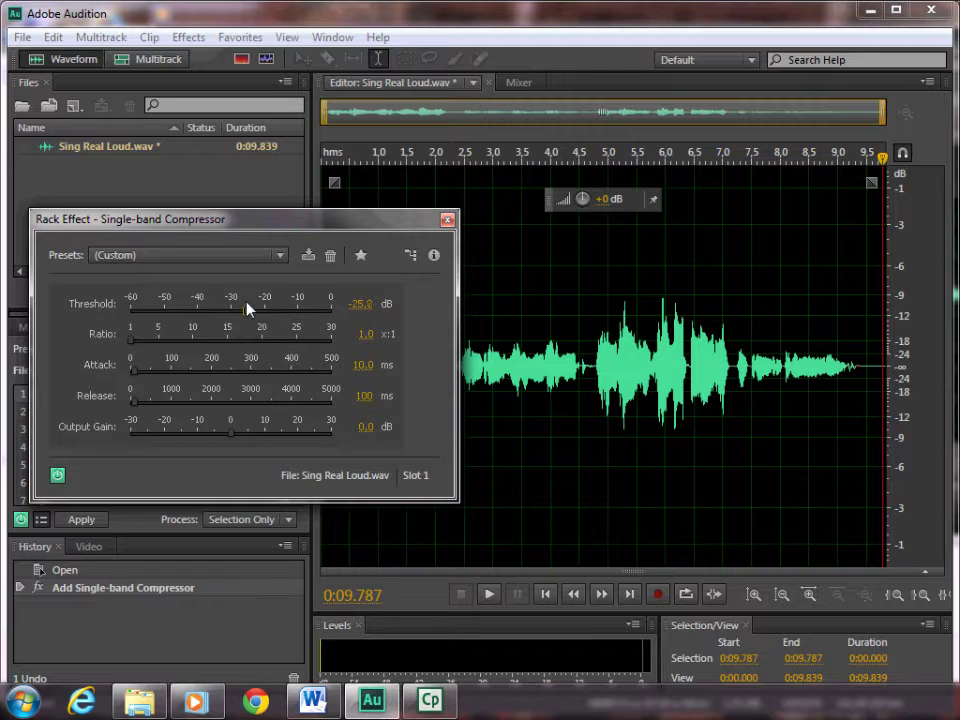
pyautogui.moveTo(252, 313); pyautogui.dragTo(248, 312)
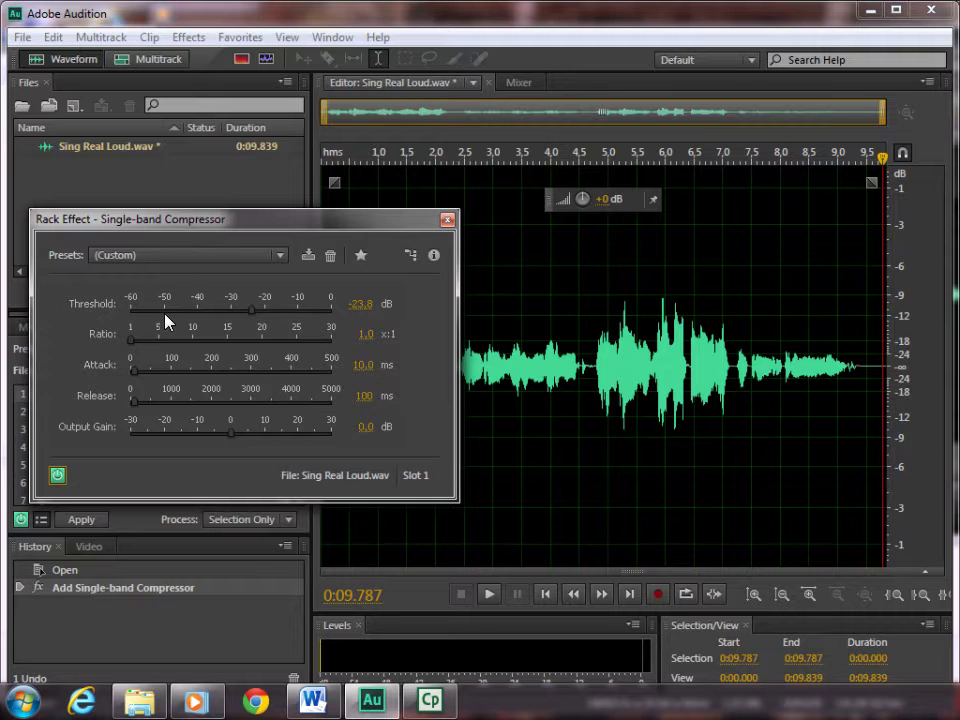
pyautogui.moveTo(131, 341); pyautogui.dragTo(181, 348)
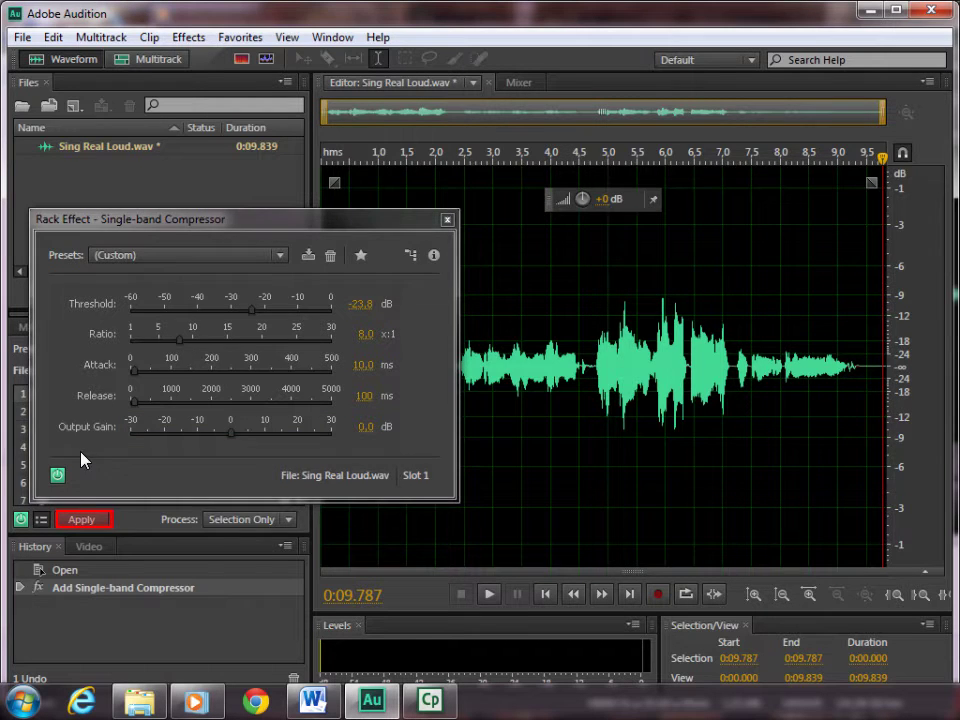
# - Apply the effects rack to the whole file, play back the compressed audio, and clear the selection
pyautogui.click(80, 520)
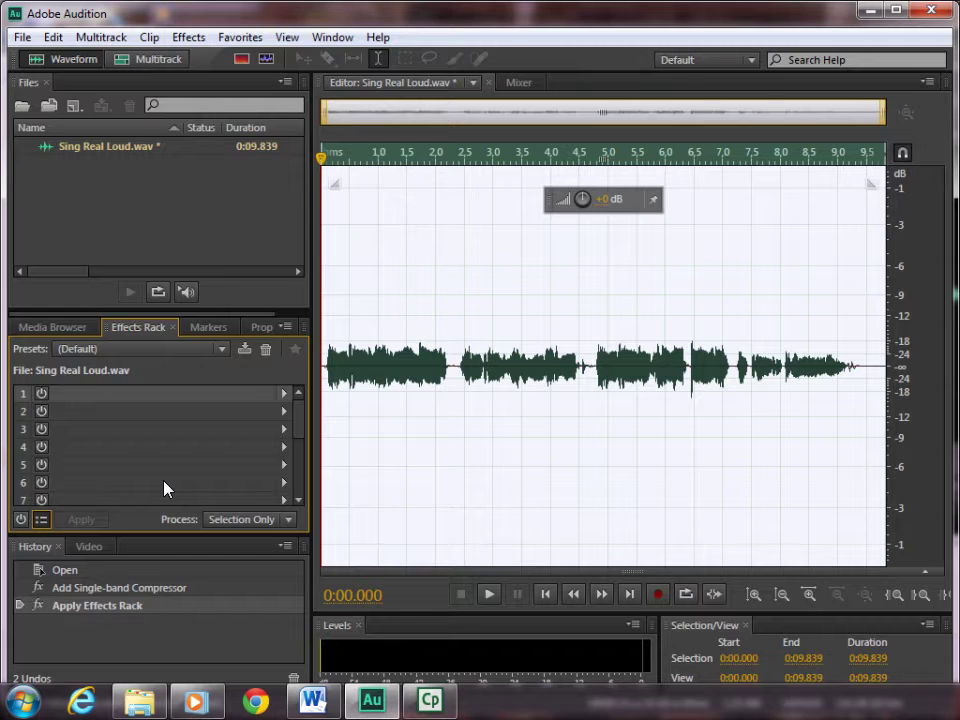
pyautogui.click(489, 595)
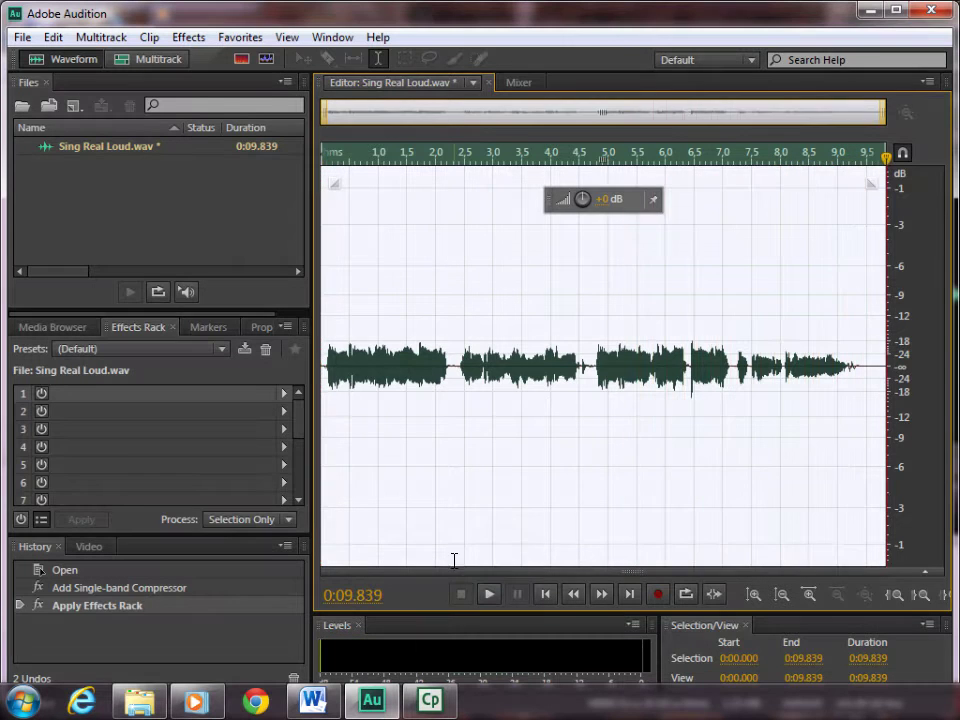
pyautogui.click(455, 525)
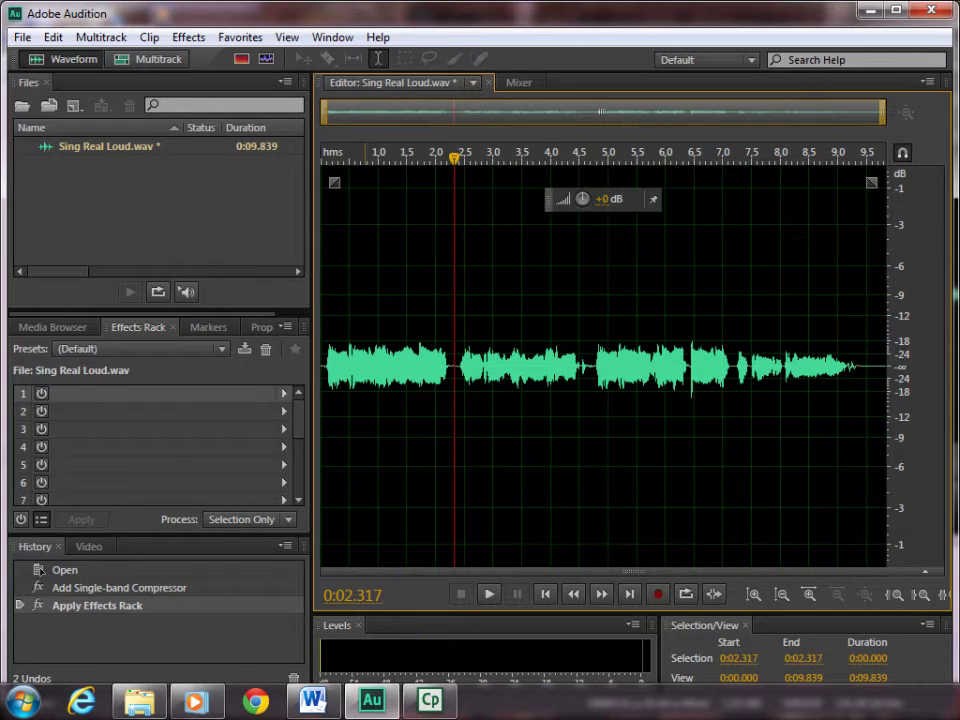
# - Undo the effects rack application and deselect the waveform
pyautogui.click(53, 37)
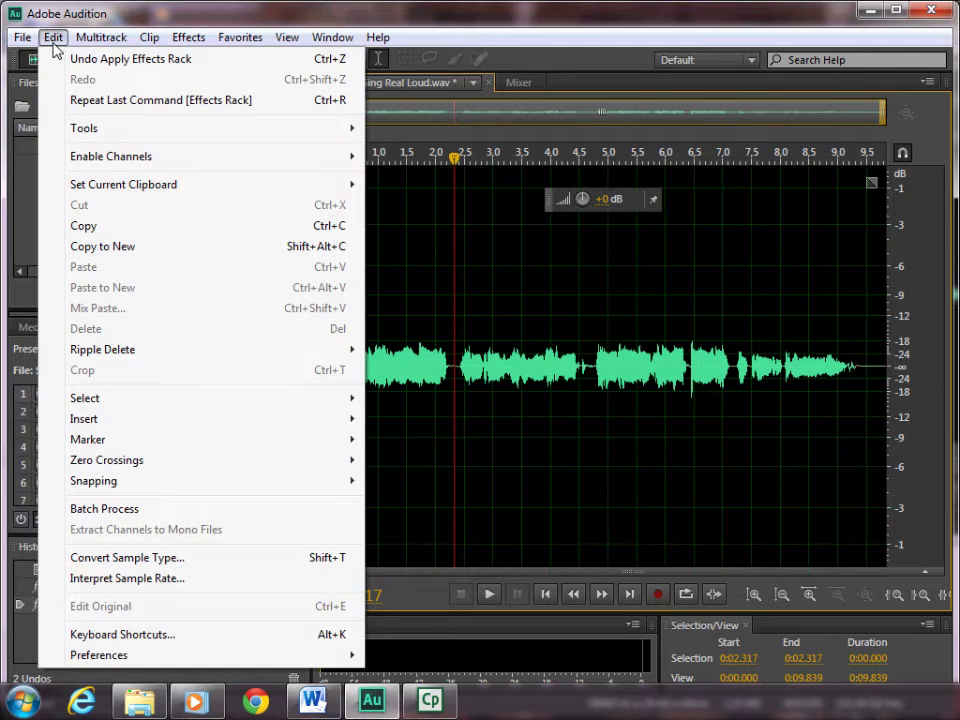
pyautogui.click(83, 63)
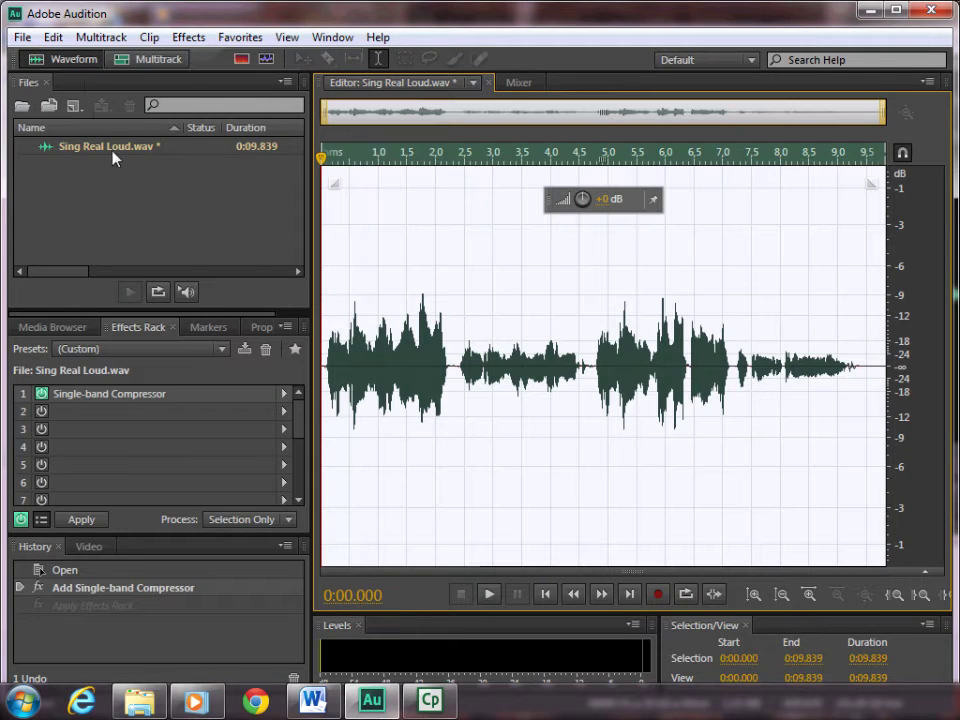
pyautogui.click(334, 257)
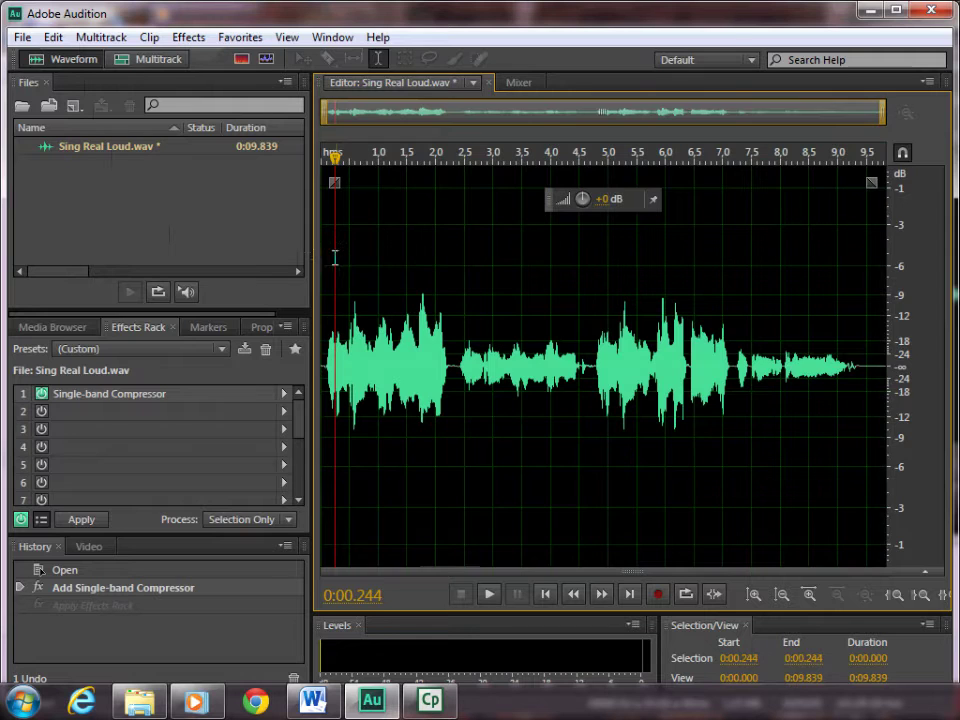
# - Set the rack compressor's output gain to 9.3 dB, apply the rack to the whole file, and clear the selection
pyautogui.doubleClick(210, 394)
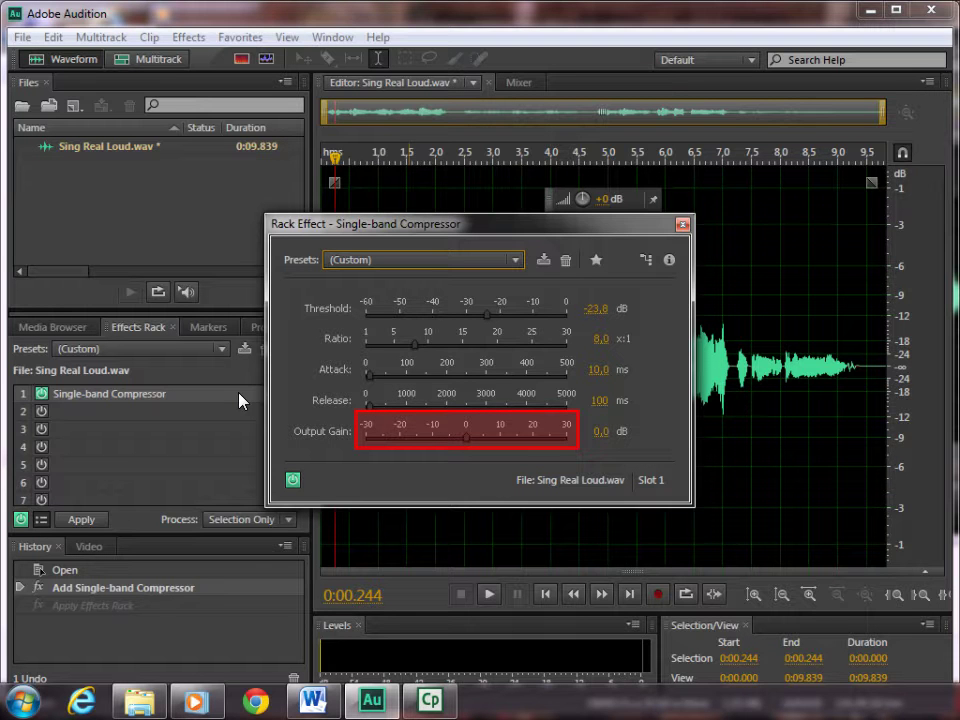
pyautogui.moveTo(467, 438); pyautogui.dragTo(501, 453)
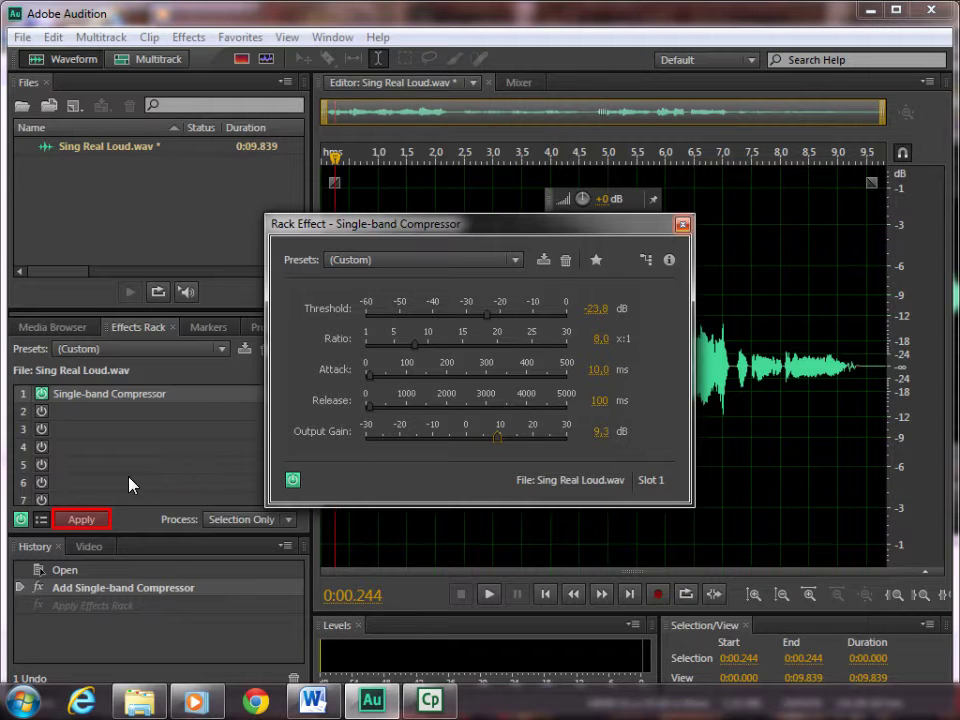
pyautogui.click(90, 518)
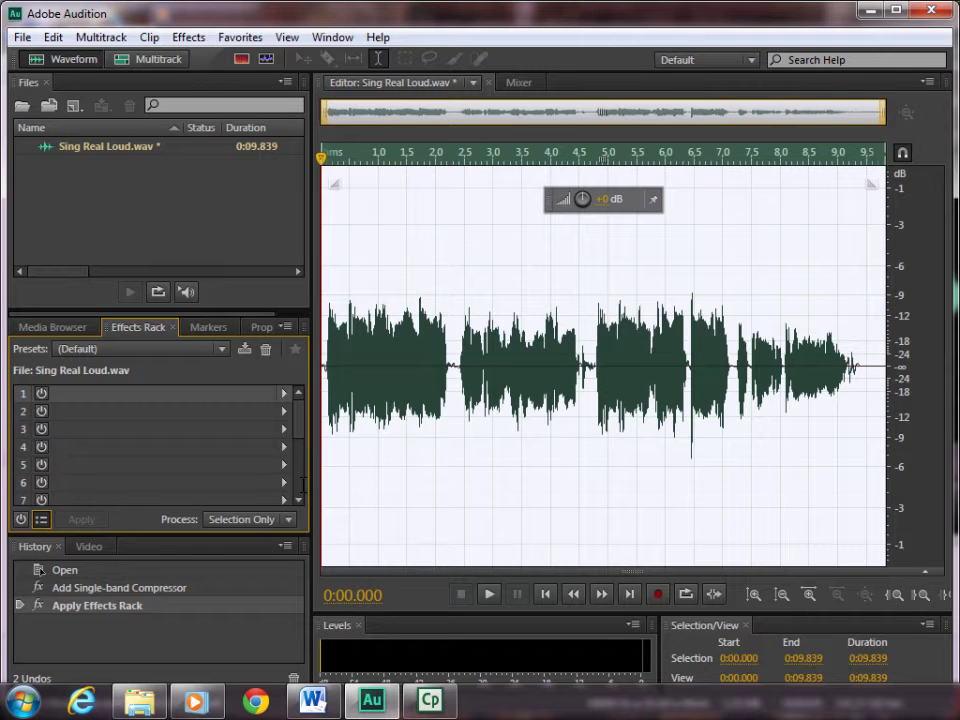
pyautogui.hotkey('ctrl', 'shift', 'a')
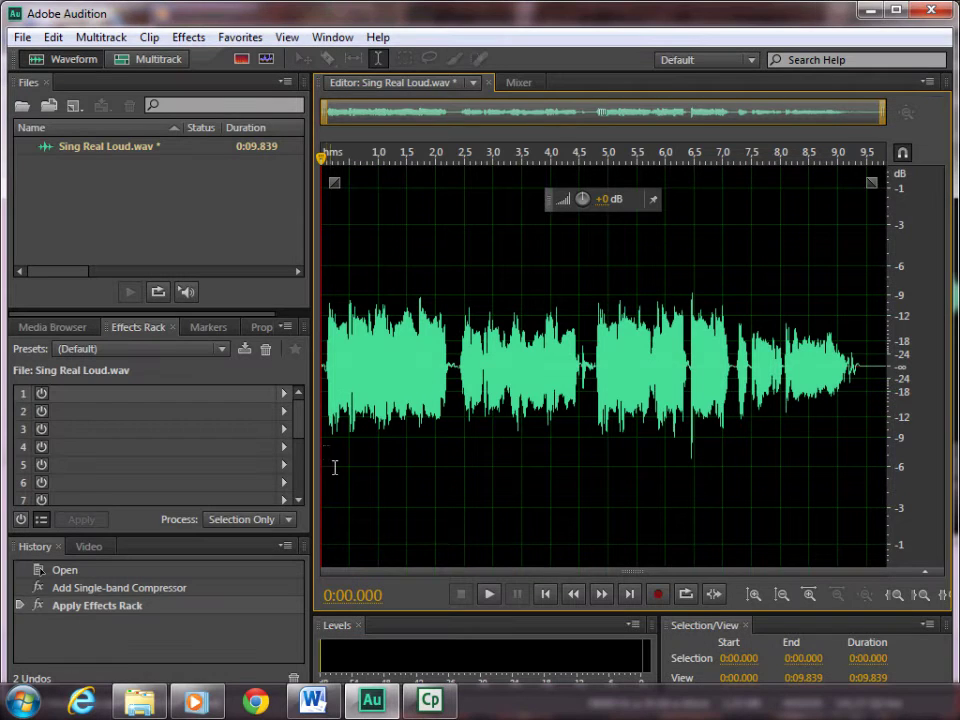
# - Play back the compressed and gain-boosted audio from the start and stop near the end
pyautogui.click(494, 596)
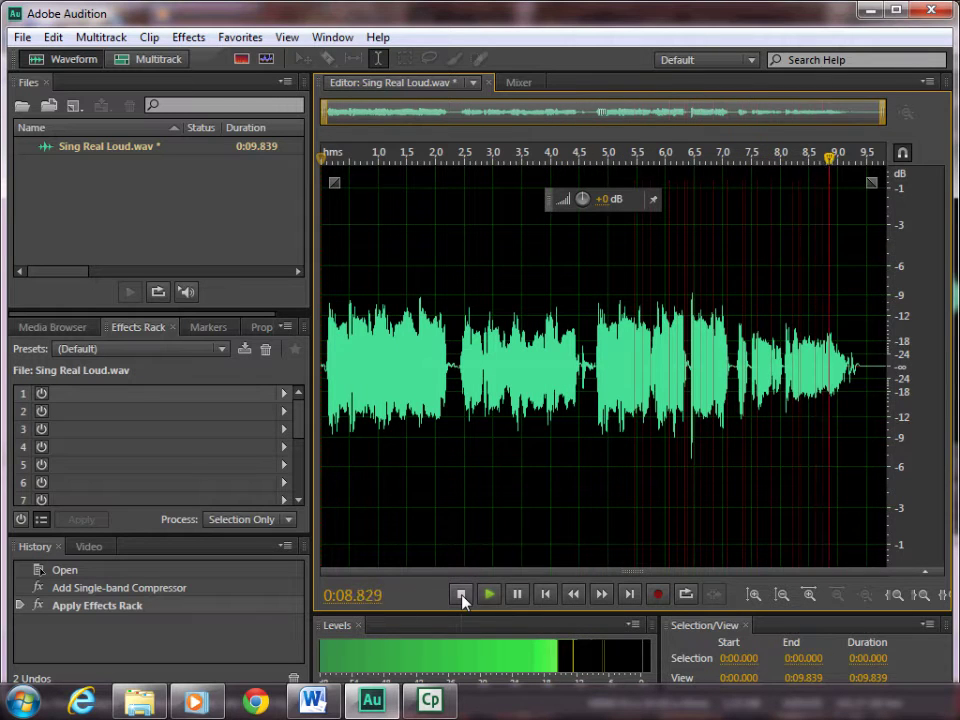
pyautogui.click(461, 595)
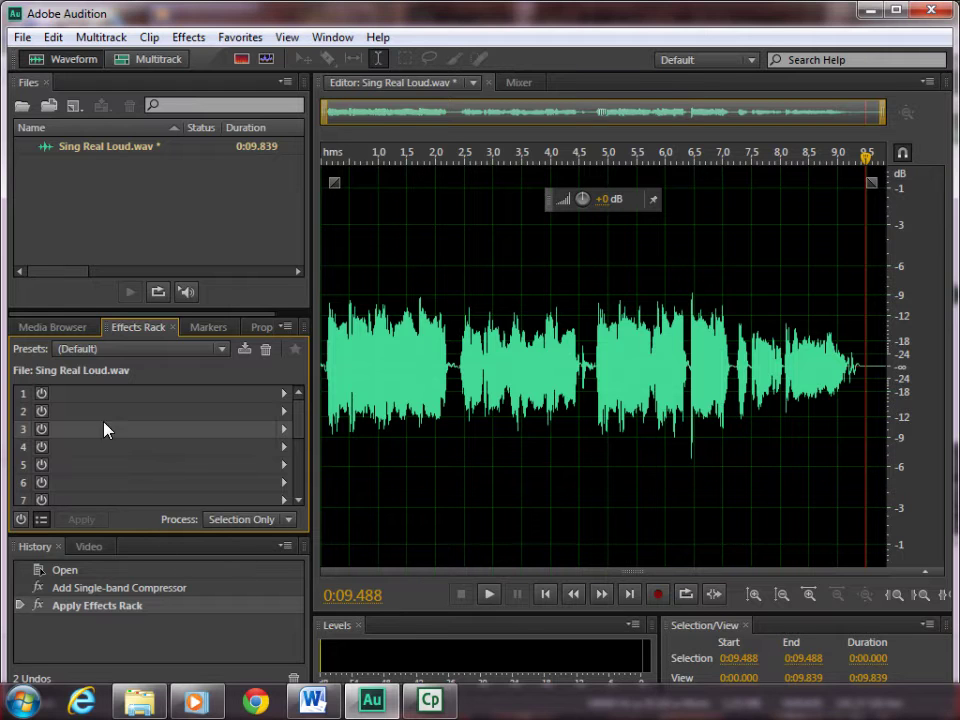
# - Apply the Single-band Compressor effect with the Vocal Attacker preset directly to the whole file
pyautogui.click(188, 37)
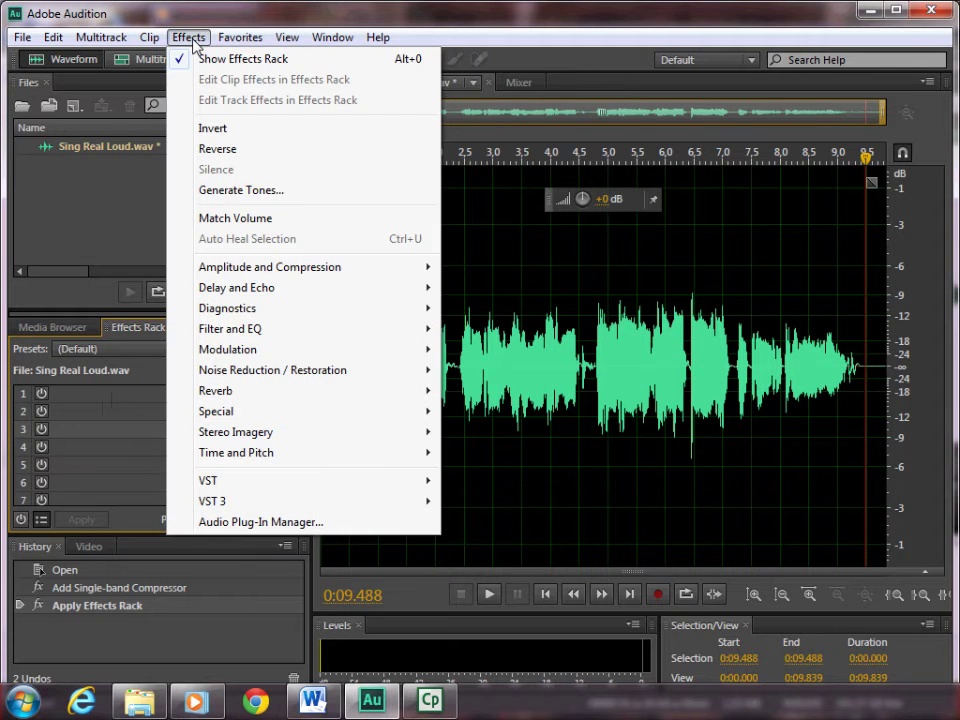
pyautogui.moveTo(265, 268)
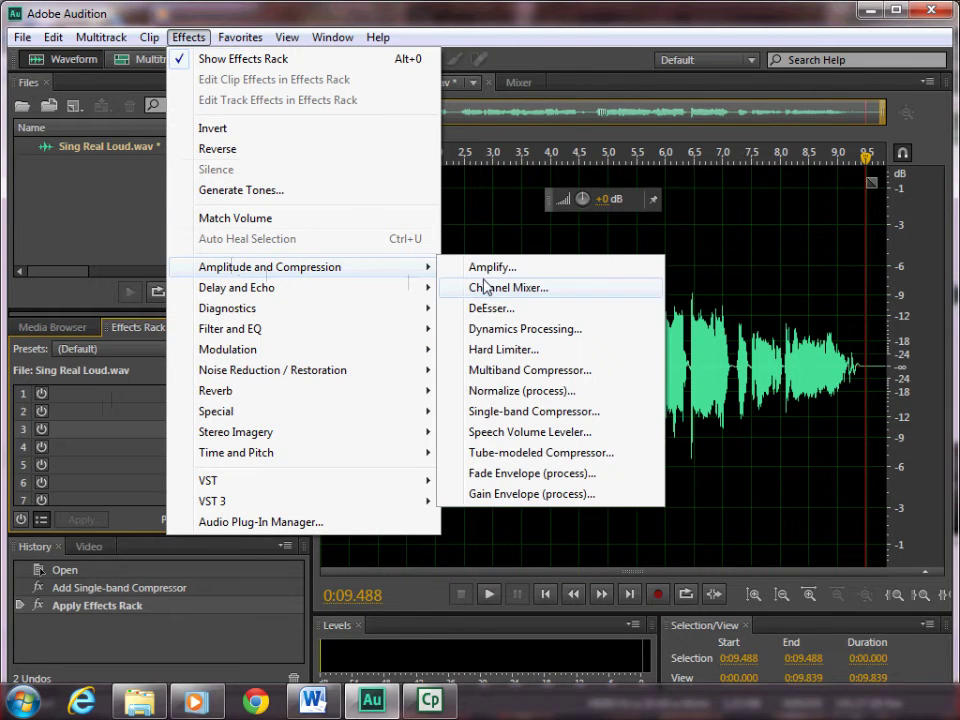
pyautogui.click(527, 412)
pyautogui.click(443, 264)
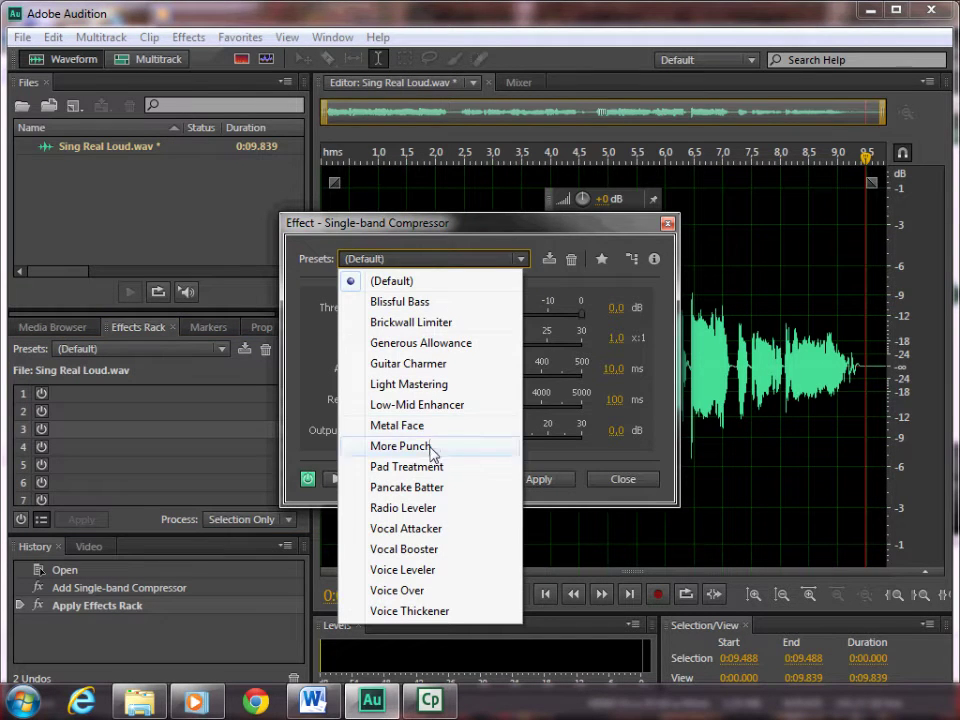
pyautogui.click(426, 530)
pyautogui.click(523, 484)
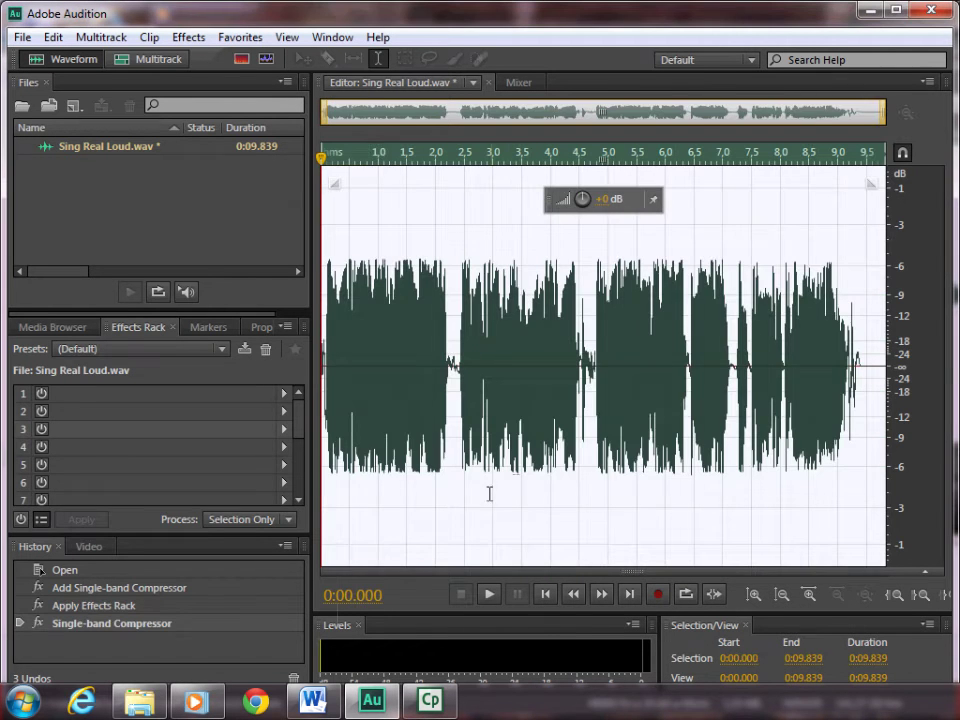
# - Clear the selection and play back the first half of the Vocal Attacker result
pyautogui.click(325, 533)
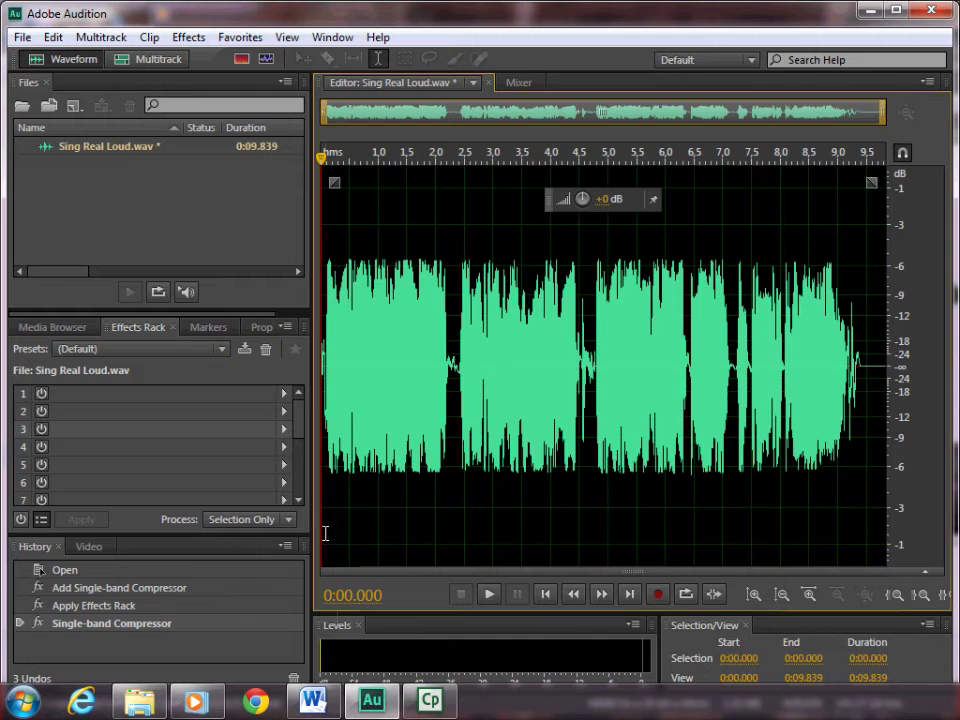
pyautogui.click(489, 594)
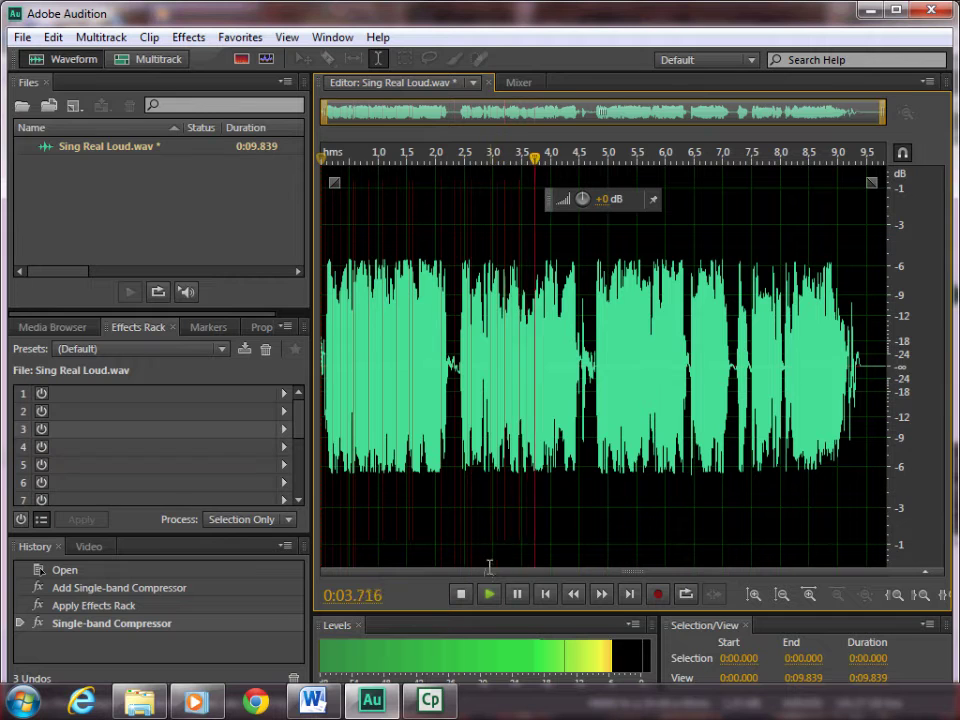
pyautogui.click(461, 595)
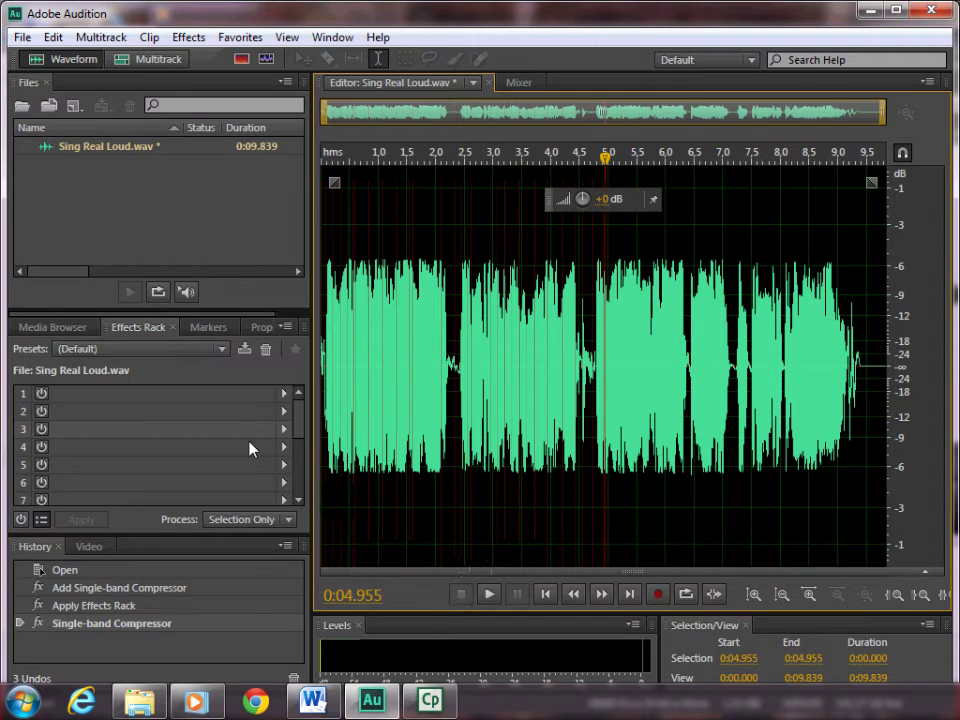
# - Undo the Vocal Attacker compression and deselect the waveform
pyautogui.click(54, 38)
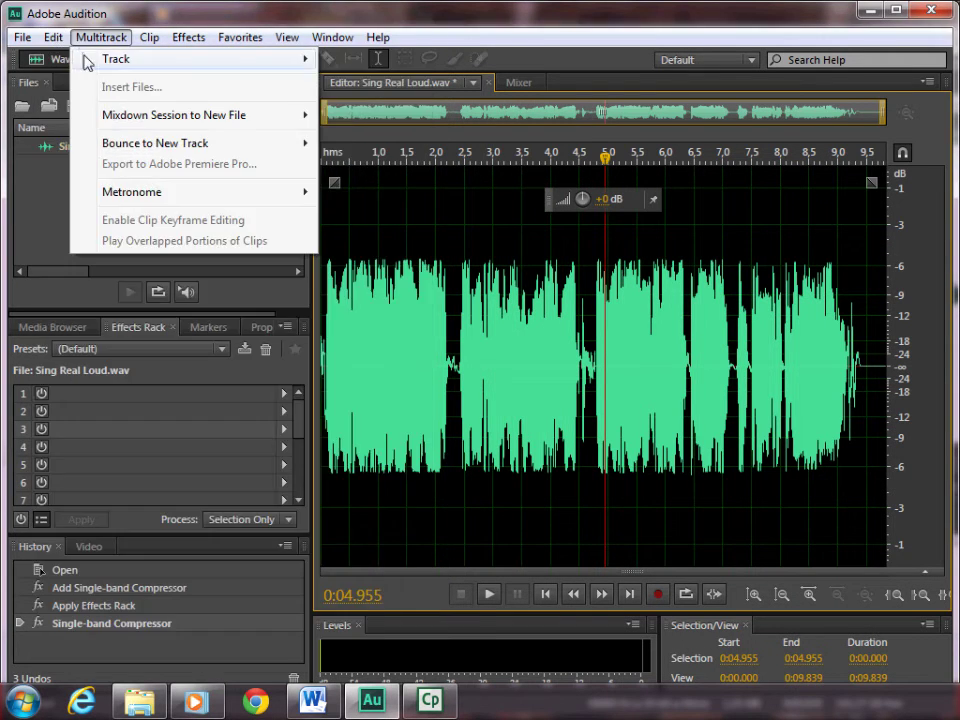
pyautogui.click(57, 60)
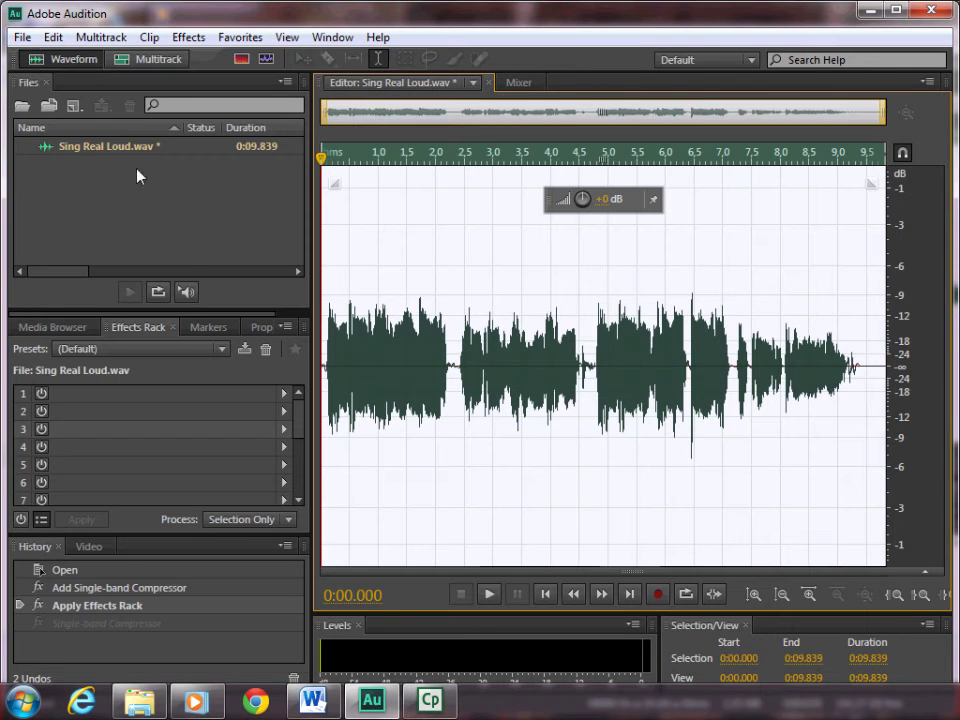
pyautogui.click(329, 372)
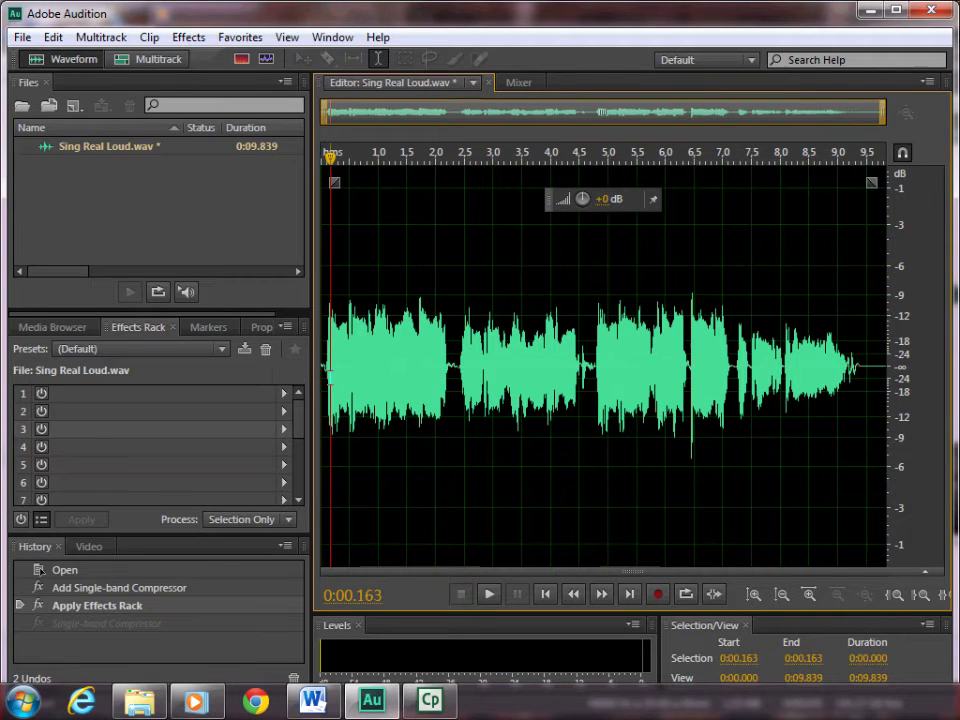
# - Open the Single-band Compressor effect for the whole file and choose the Radio Leveler preset
pyautogui.click(189, 40)
pyautogui.moveTo(230, 267)
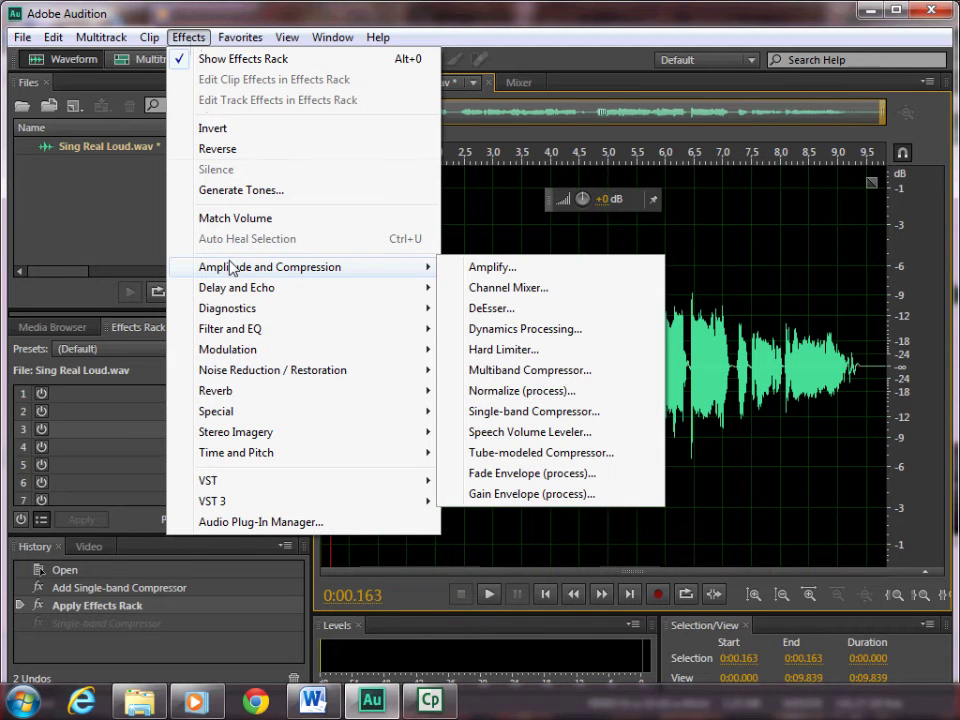
pyautogui.click(513, 413)
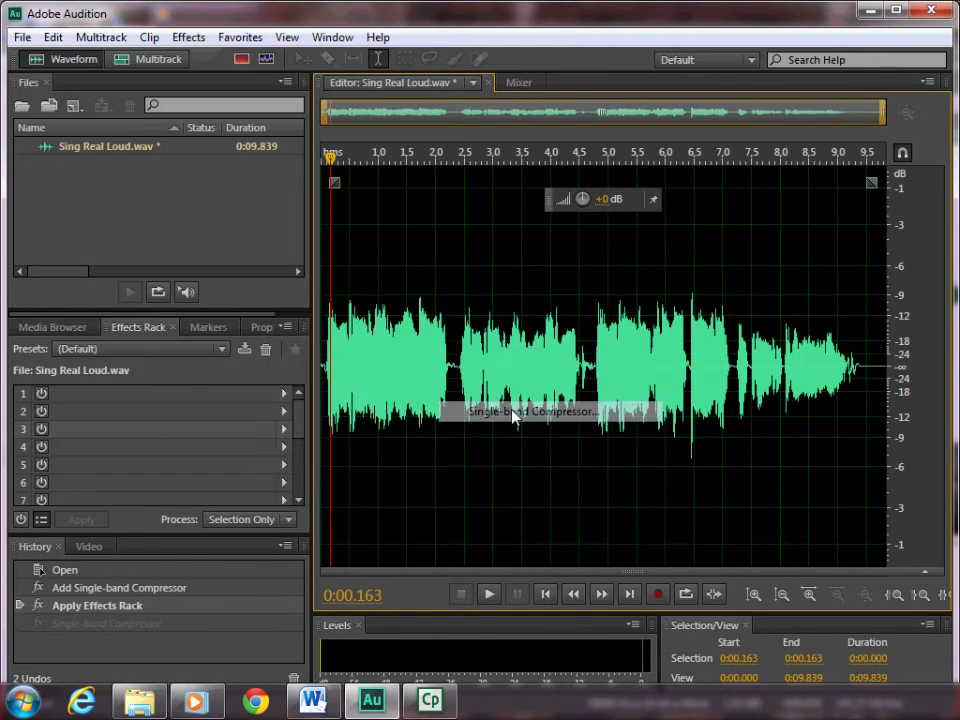
pyautogui.click(493, 261)
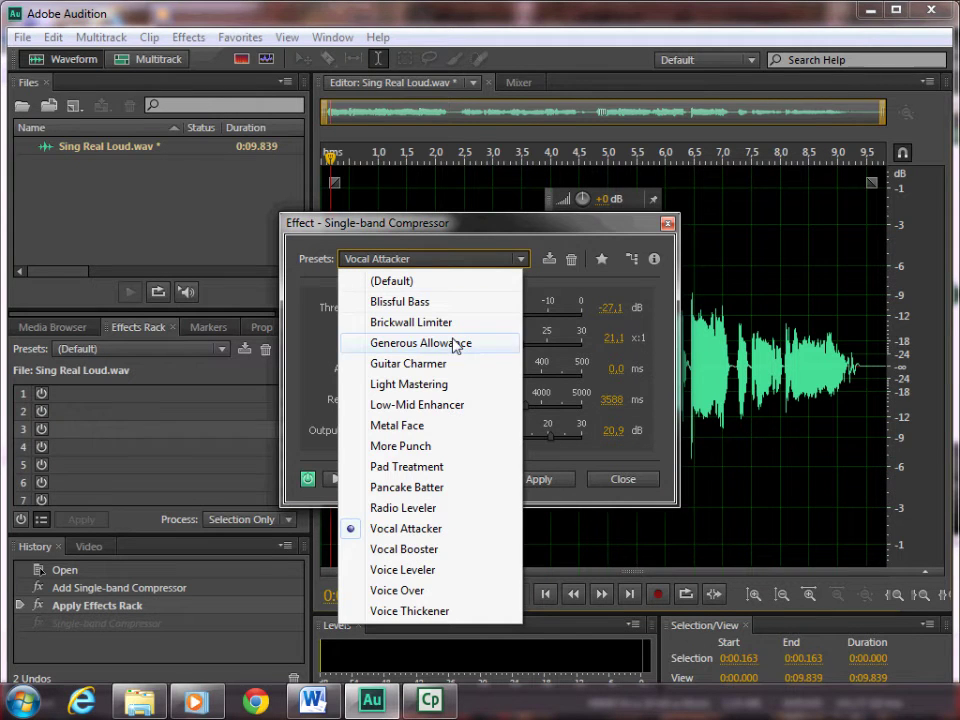
pyautogui.click(382, 508)
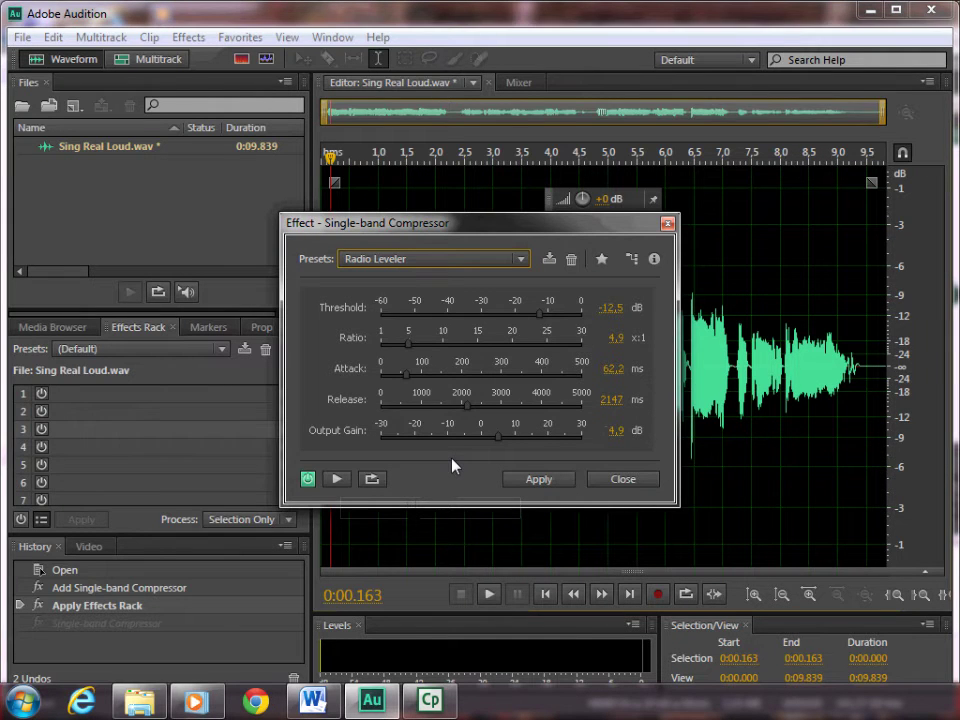
# - Preview the Radio Leveler compression while raising the ratio to 17.8:1, and close the effect without applying it
pyautogui.click(334, 480)
pyautogui.moveTo(416, 347); pyautogui.dragTo(498, 347)
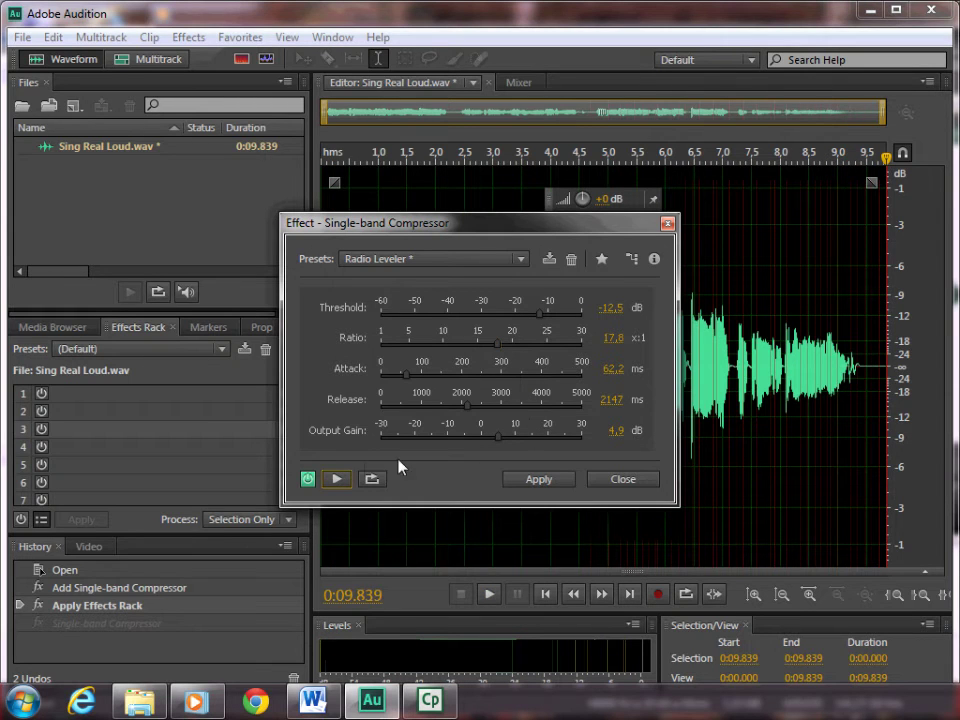
pyautogui.click(614, 479)
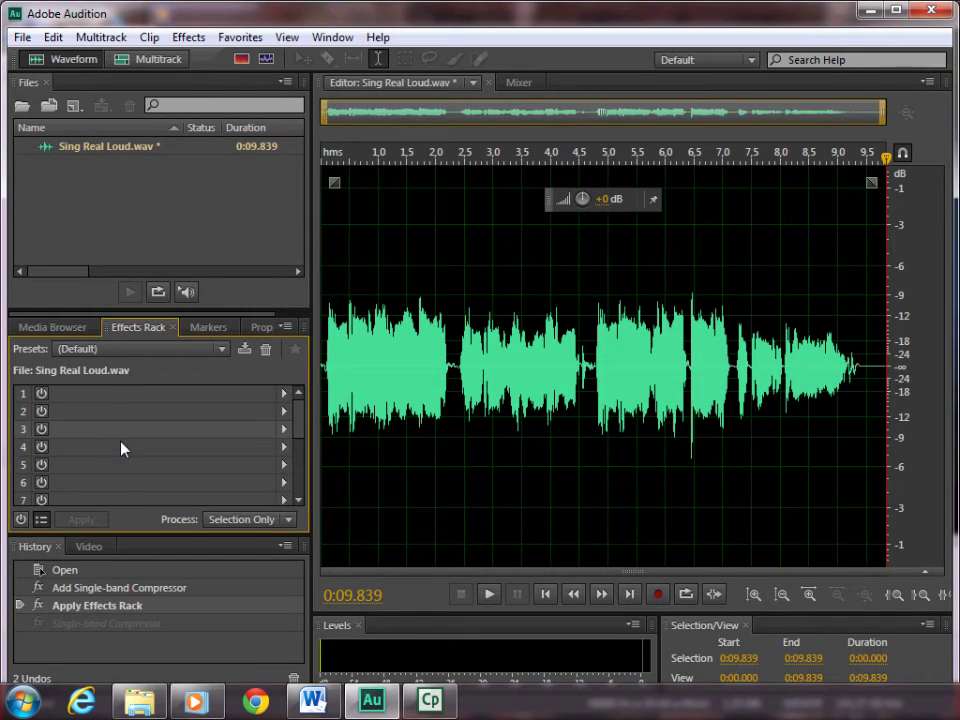
# - Add the Multiband Compressor to the first slot of the Effects Rack
pyautogui.click(284, 396)
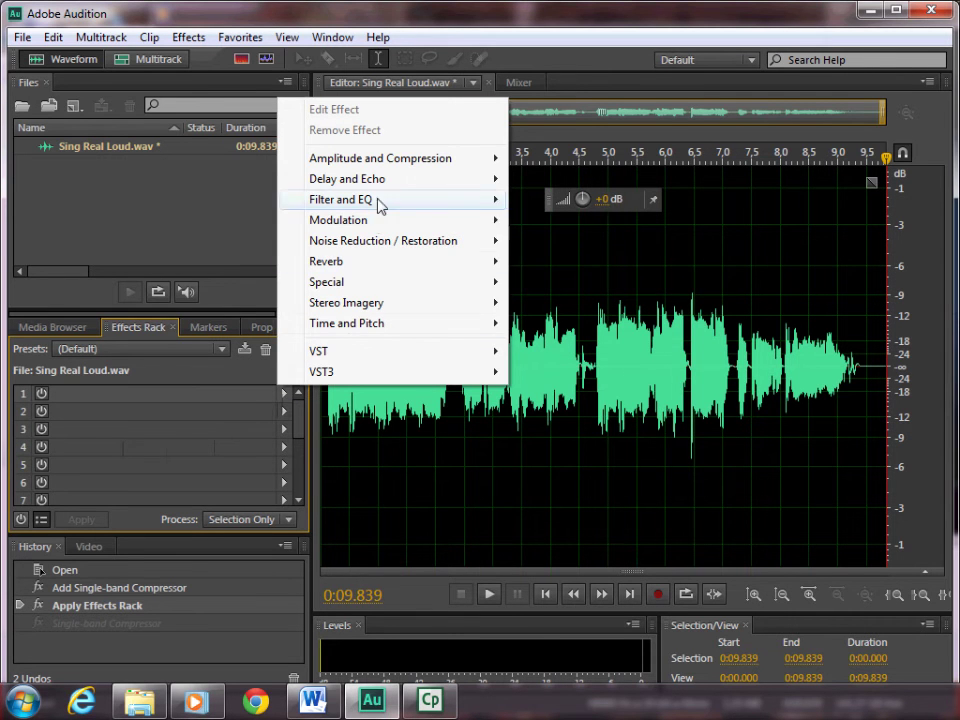
pyautogui.moveTo(398, 164)
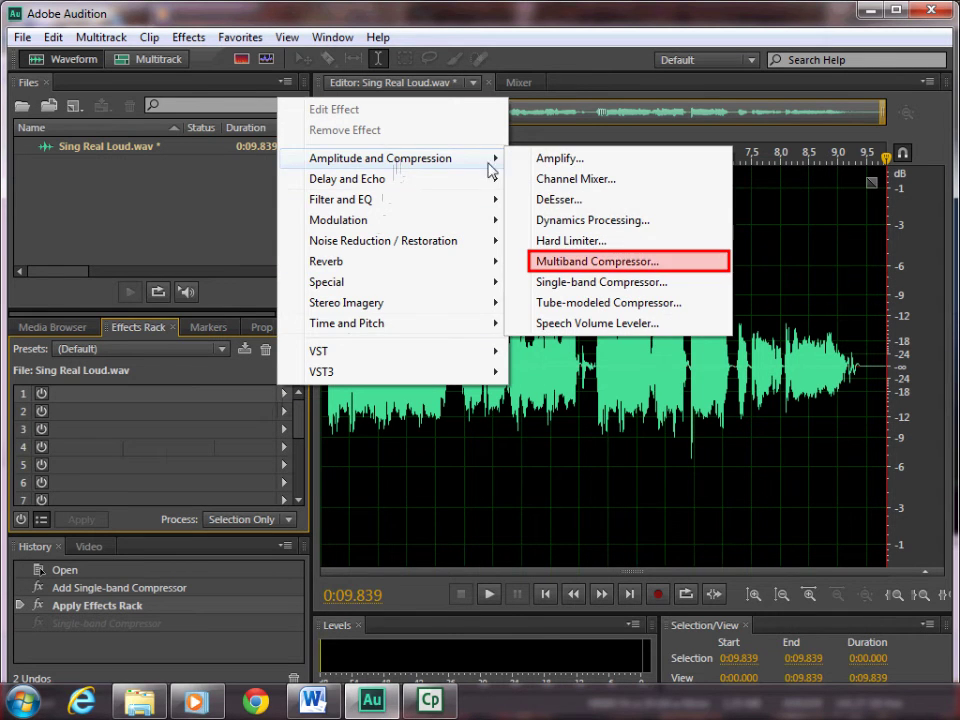
pyautogui.click(663, 267)
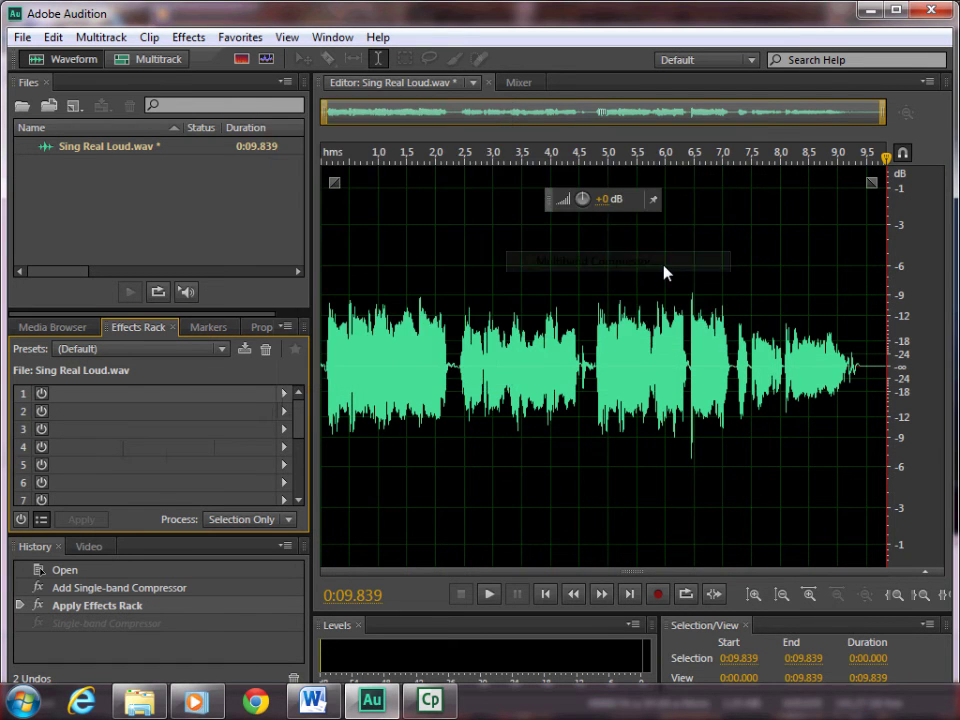